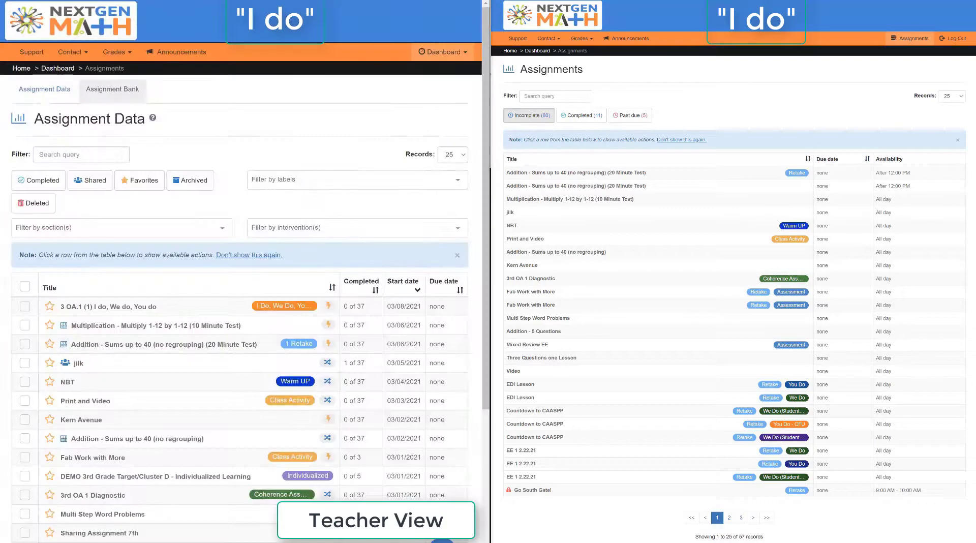
Step: Preview the "3 OA.1 (1) I do, We do, You do" assignment as teacher, start it in the student view and advance to its second question
click(193, 306)
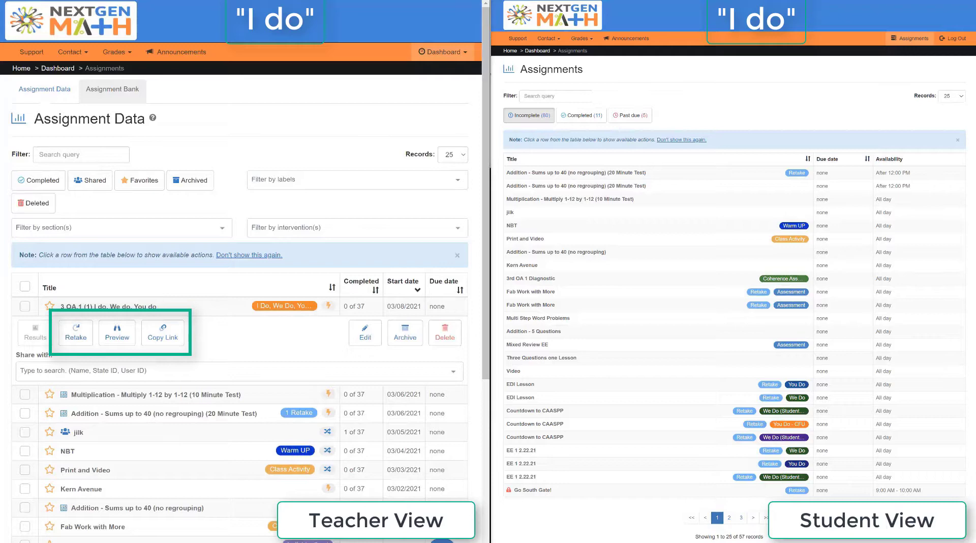
click(117, 333)
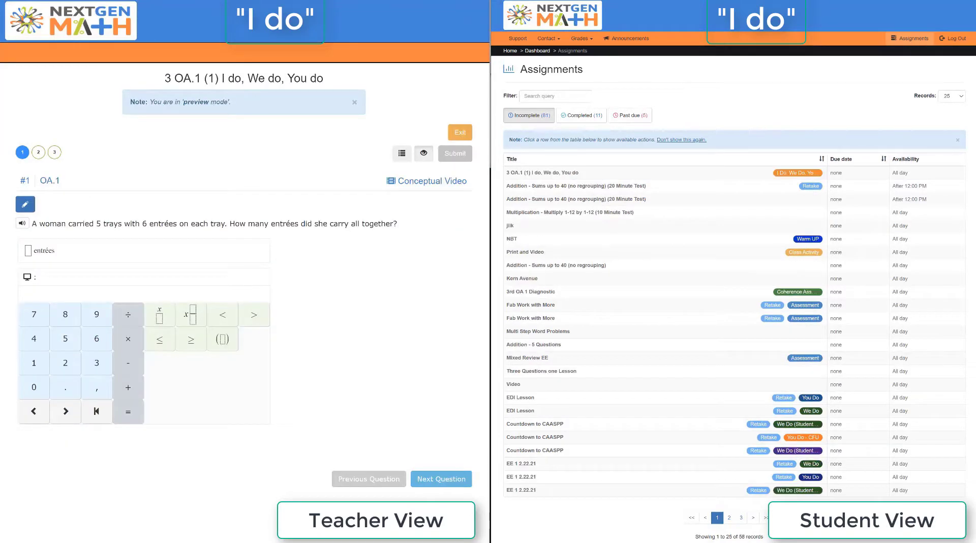
click(542, 173)
click(506, 187)
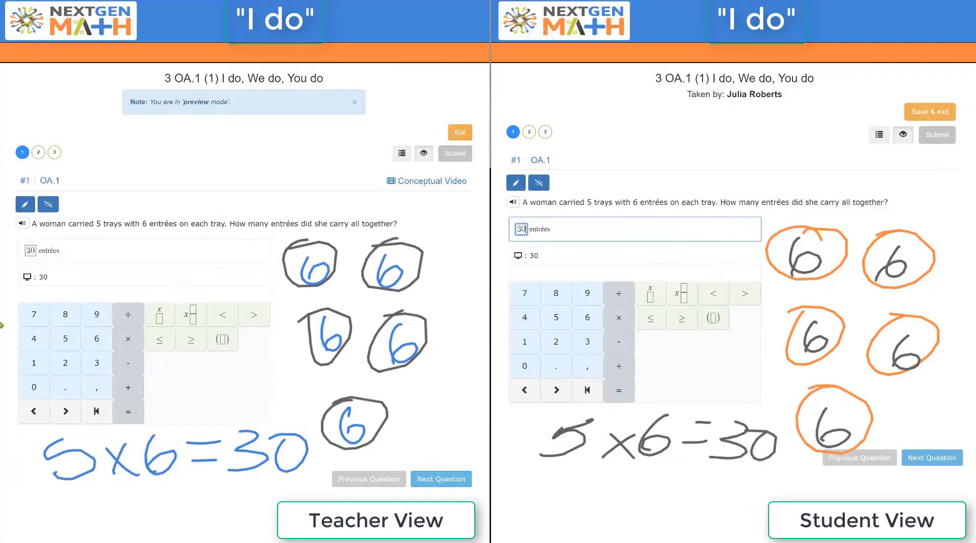
click(931, 458)
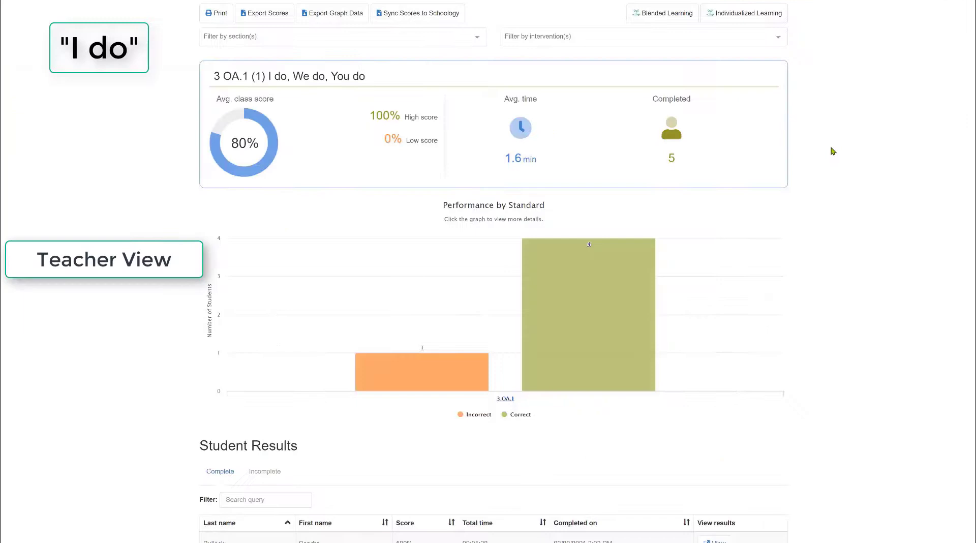
Step: Open the second listed student's results for the "I do" assignment and review the work on all three questions
scroll(833, 151, down, 1)
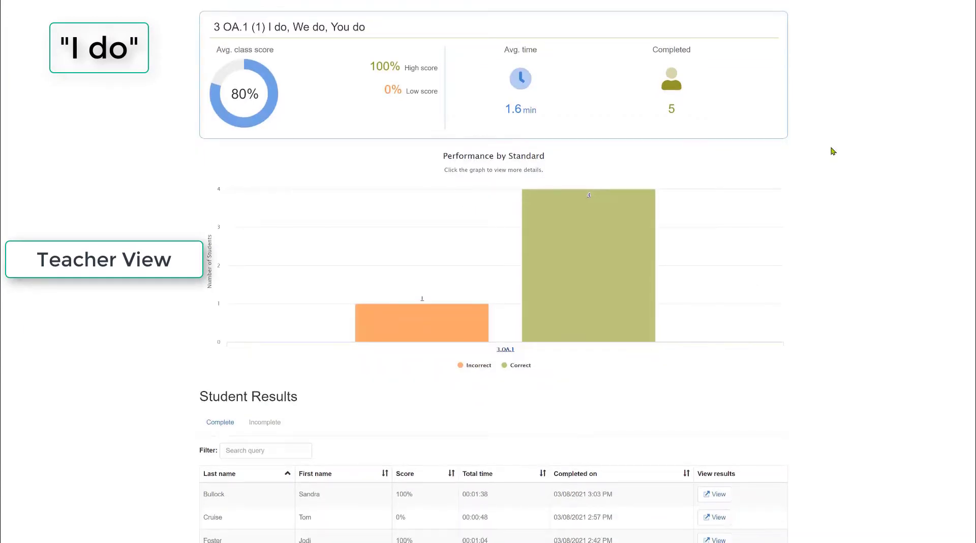
scroll(831, 151, down, 1)
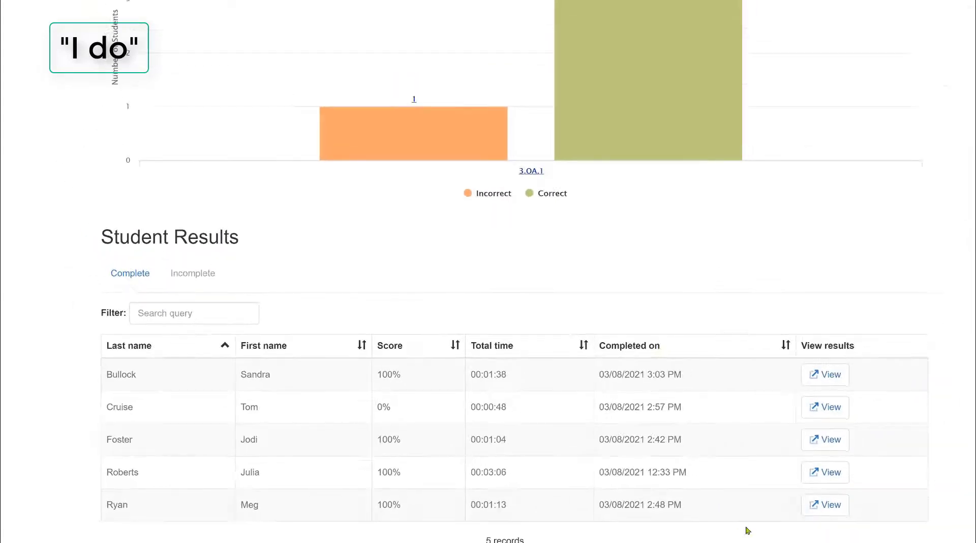
click(824, 409)
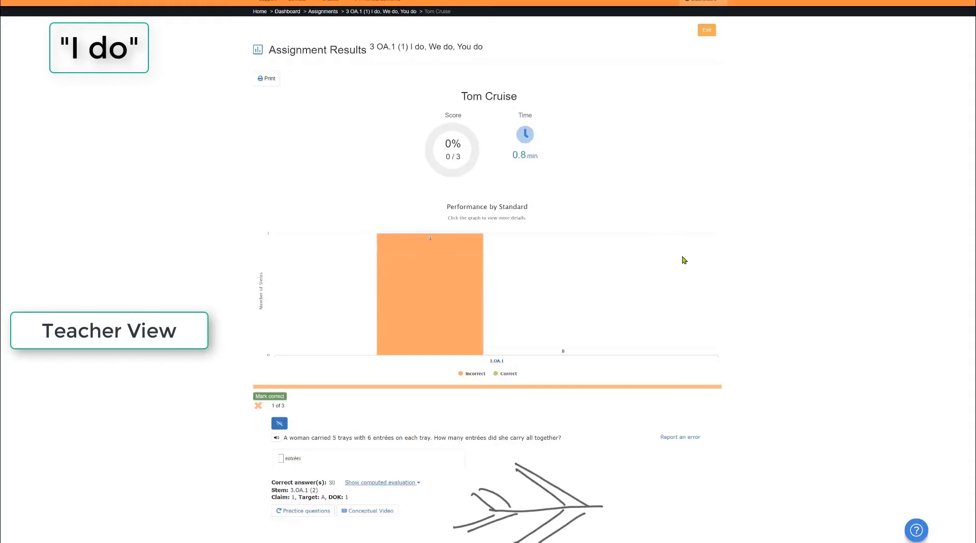
scroll(684, 260, down, 5)
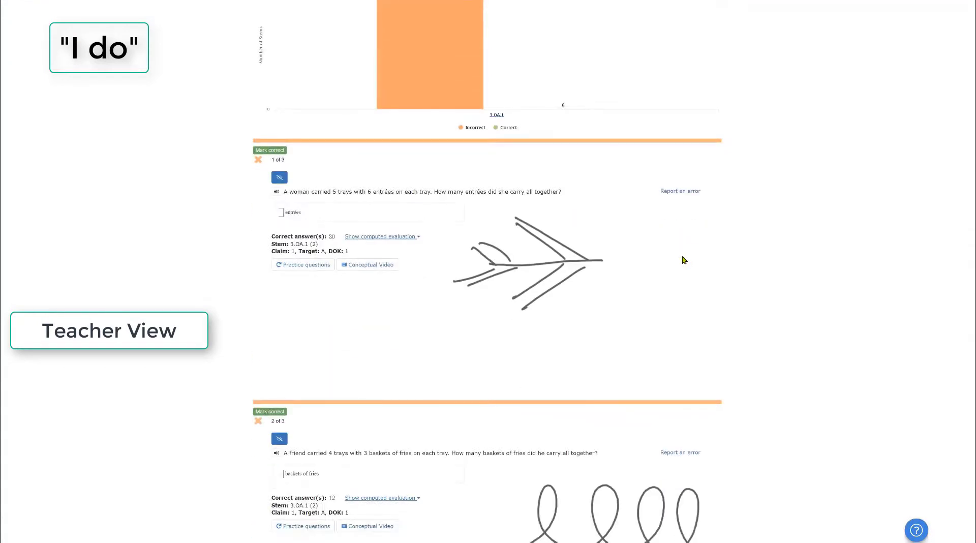
scroll(683, 259, down, 6)
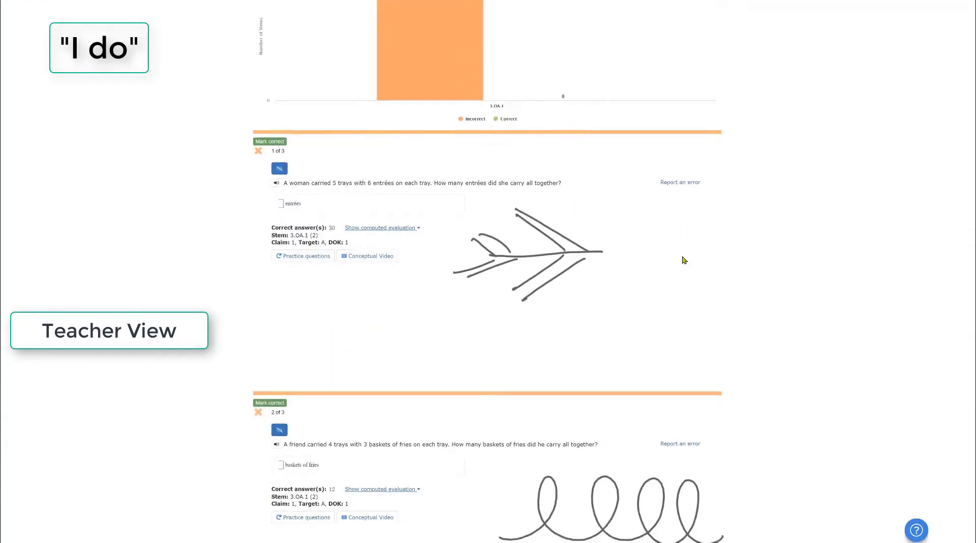
scroll(684, 260, down, 2)
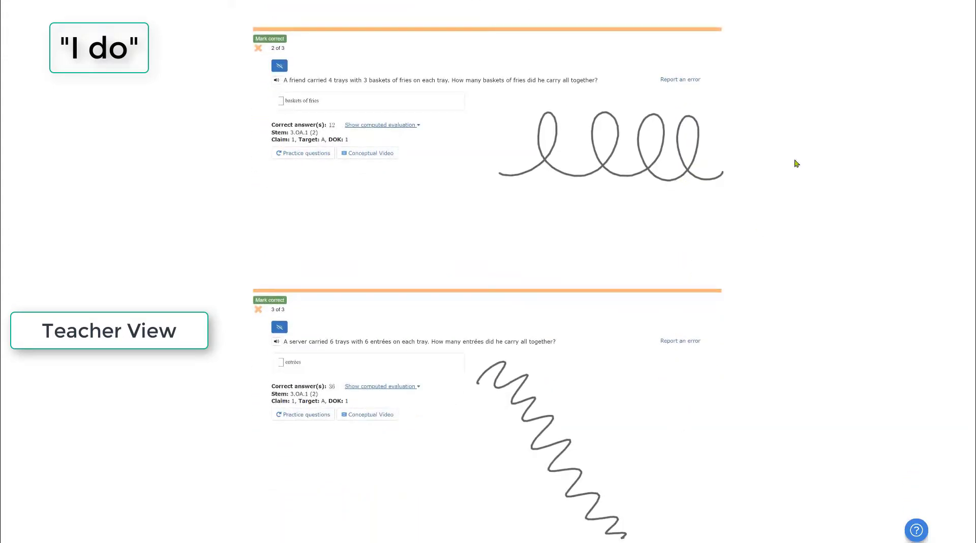
scroll(841, 195, up, 15)
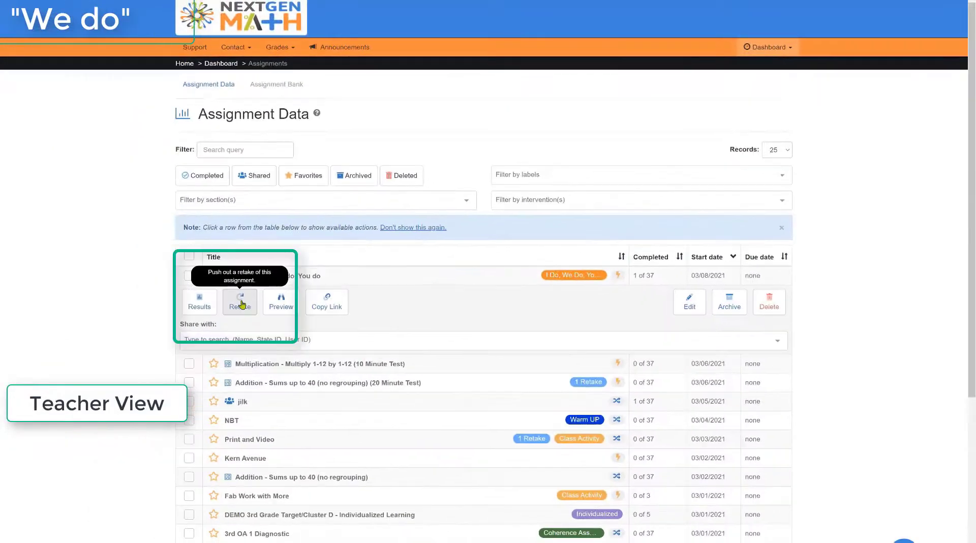
Step: Set up a retake of the assignment labelled "We Do (Students Completes Three Problems With Video Support)" with instructional videos on
click(241, 304)
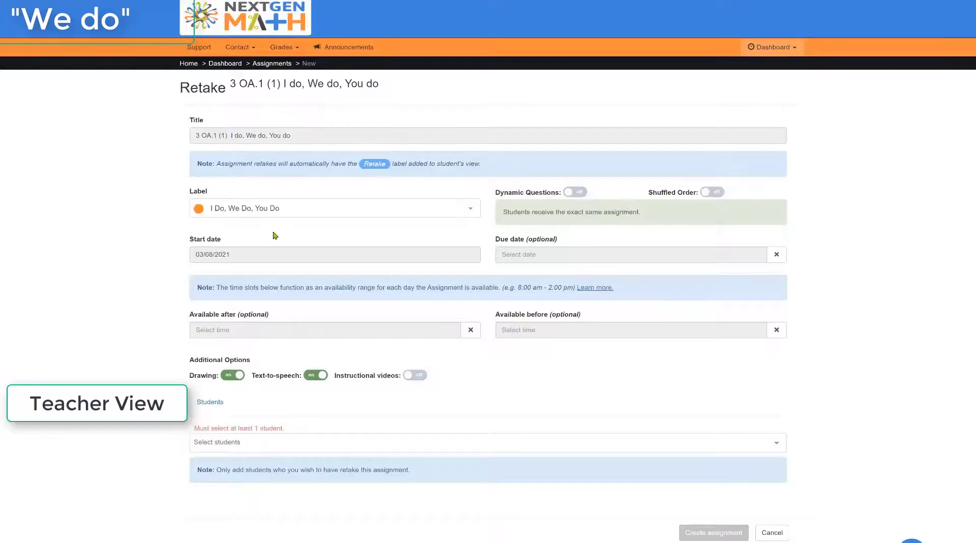
click(330, 214)
drag(473, 235, 472, 319)
scroll(472, 318, up, 1)
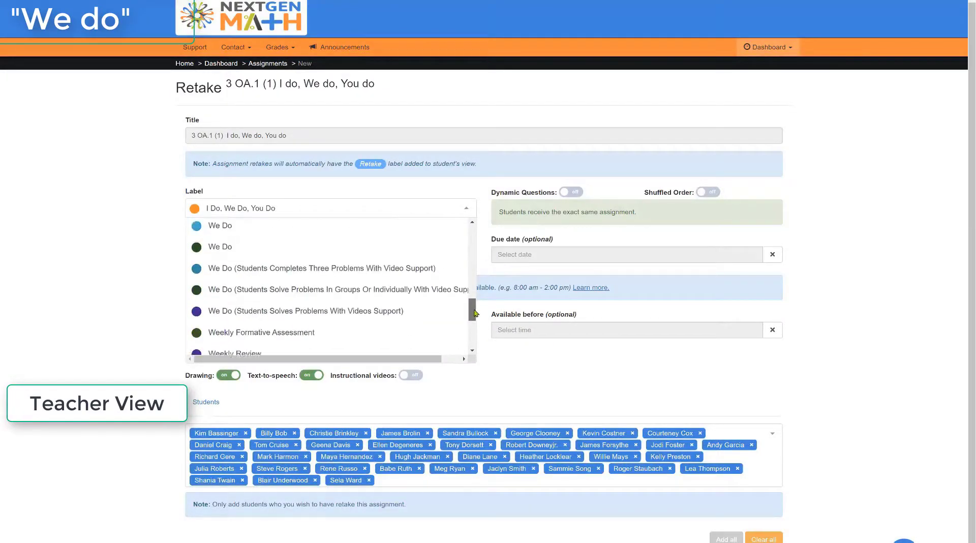
click(344, 270)
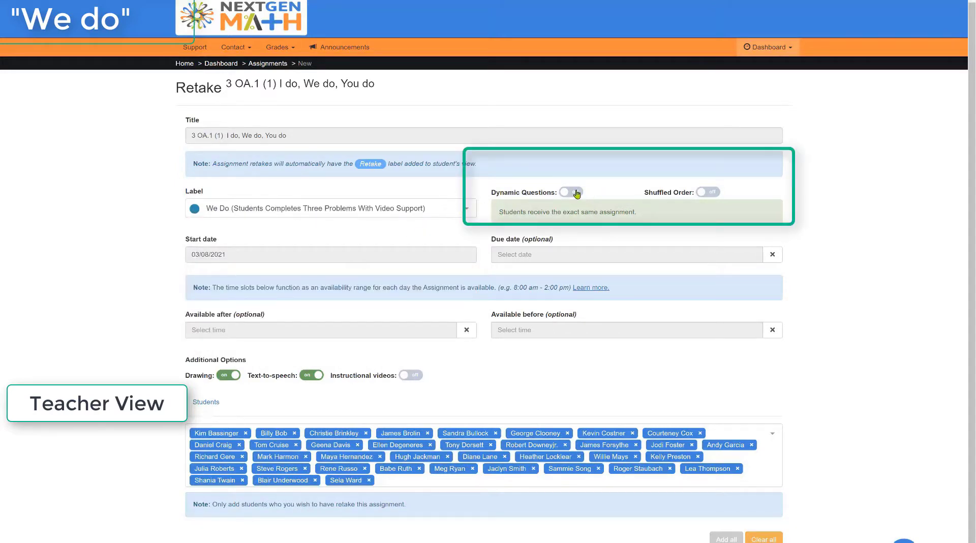
click(412, 376)
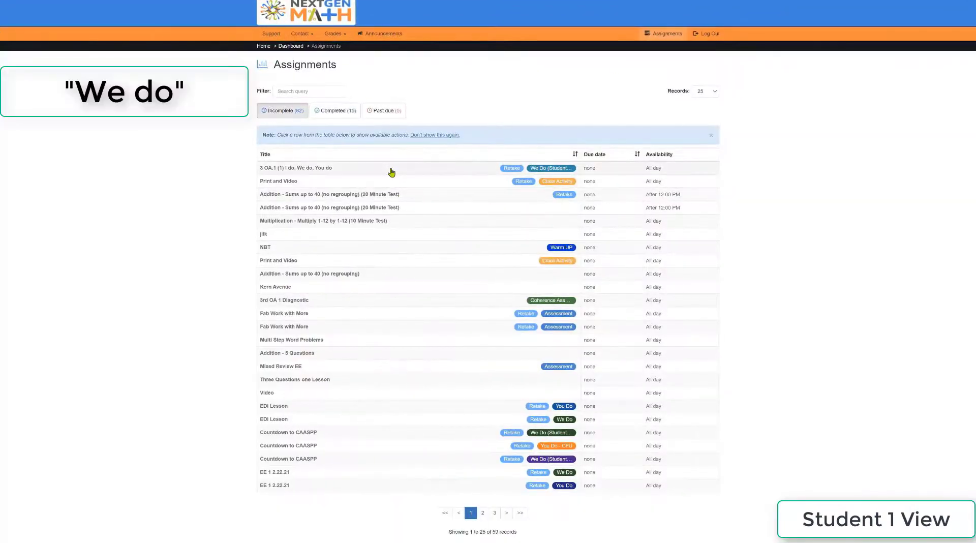
Step: Start the "We Do" retake of 3 OA.1 (1) as the first student and play the conceptual video for question 1
click(388, 170)
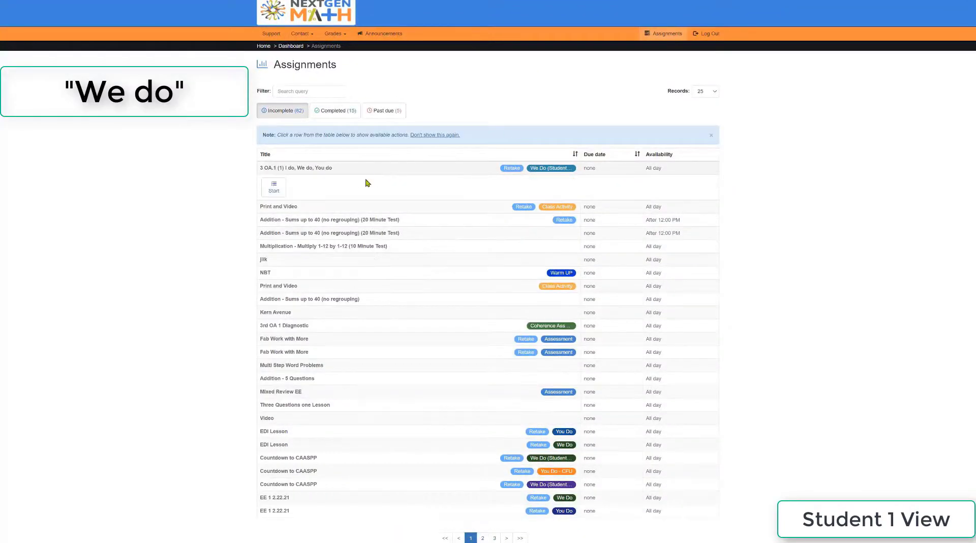
click(275, 188)
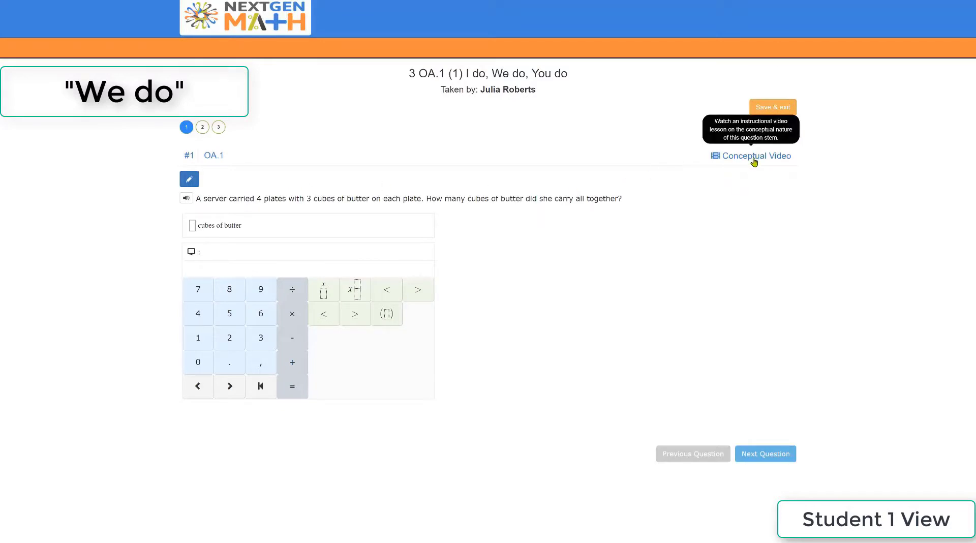
click(754, 162)
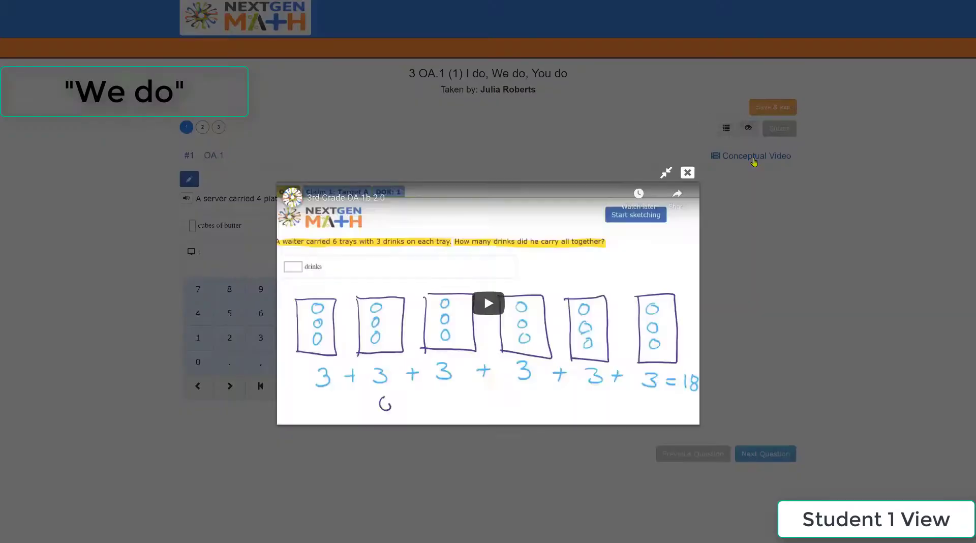
click(304, 416)
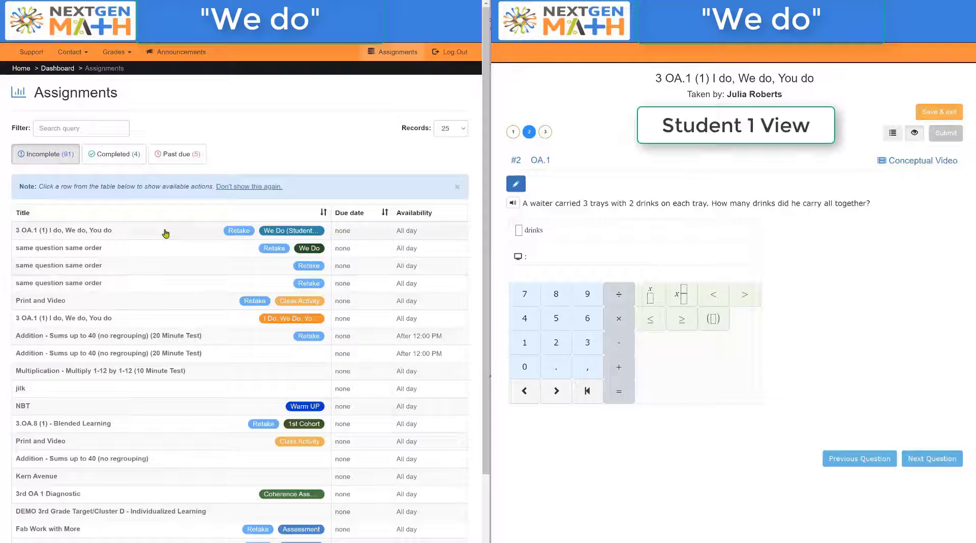
Step: Start the same "We Do" retake in the second student's view and go to question 2
click(166, 233)
click(45, 264)
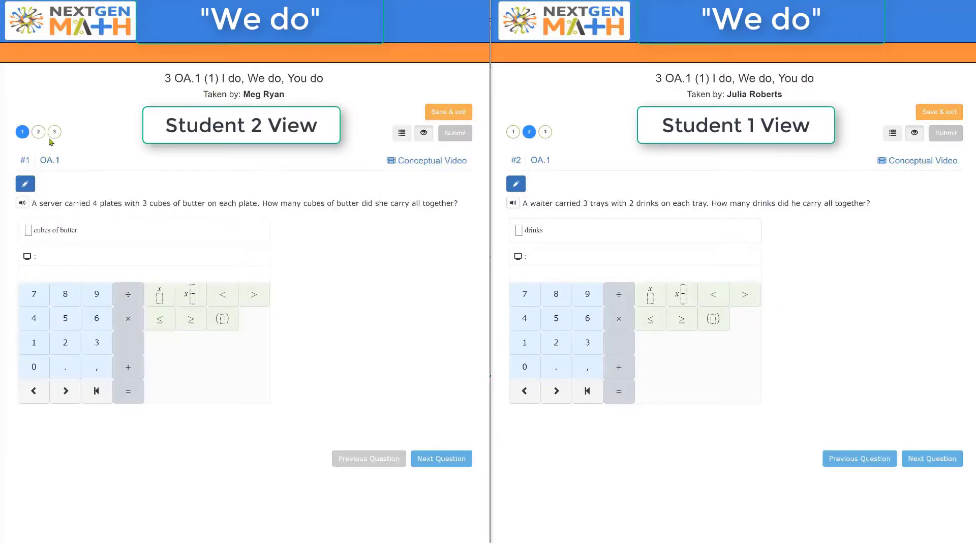
click(38, 132)
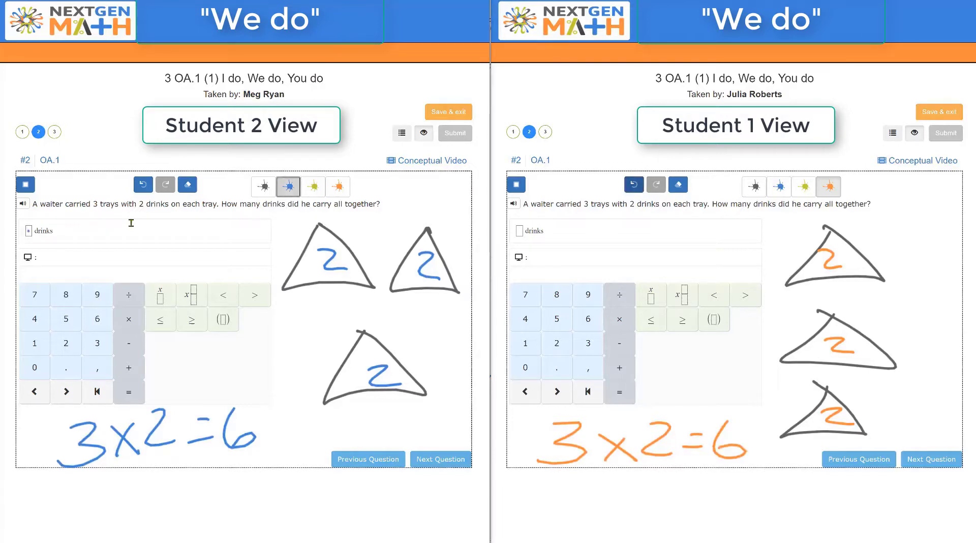
Step: Answer question 2 with 6 drinks in the second student's view, and enable drawing on question 3 in the first student's view
click(131, 222)
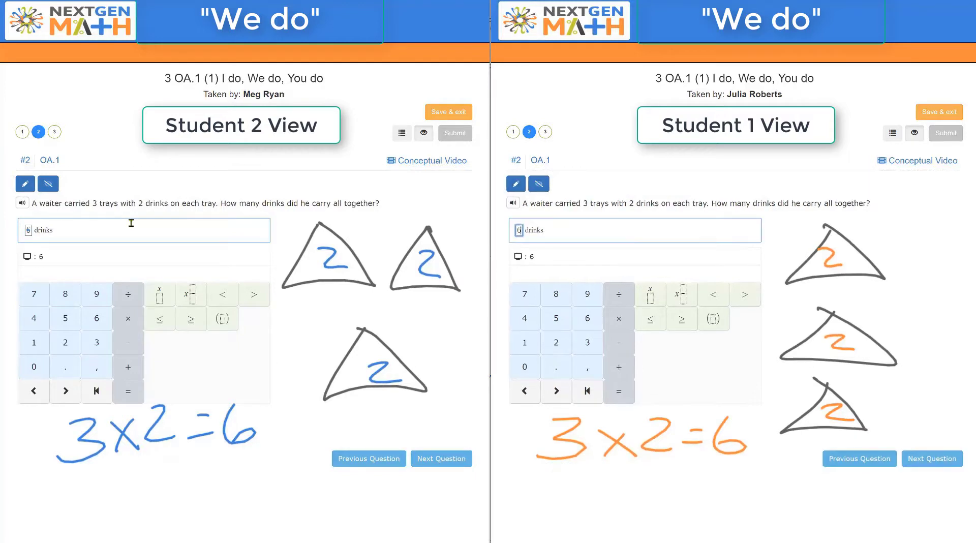
click(452, 464)
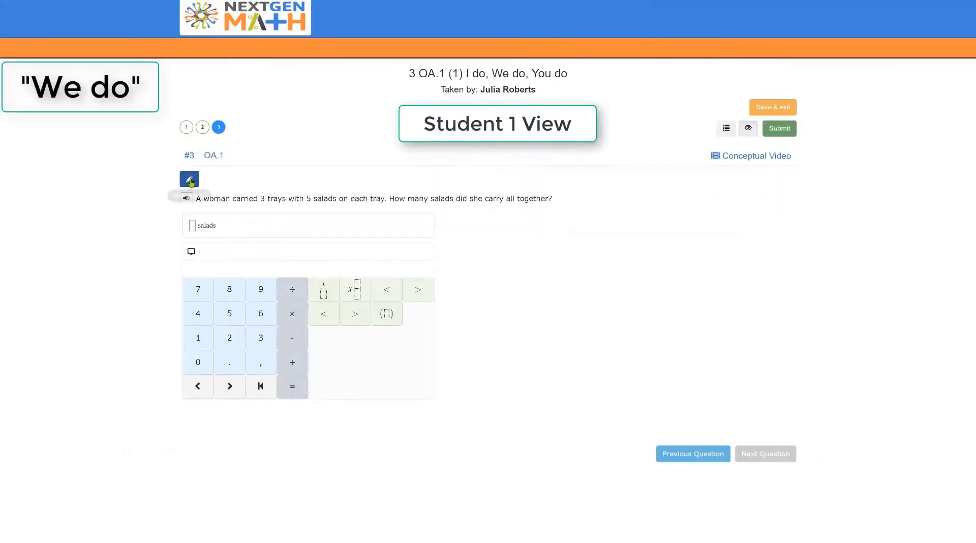
click(190, 180)
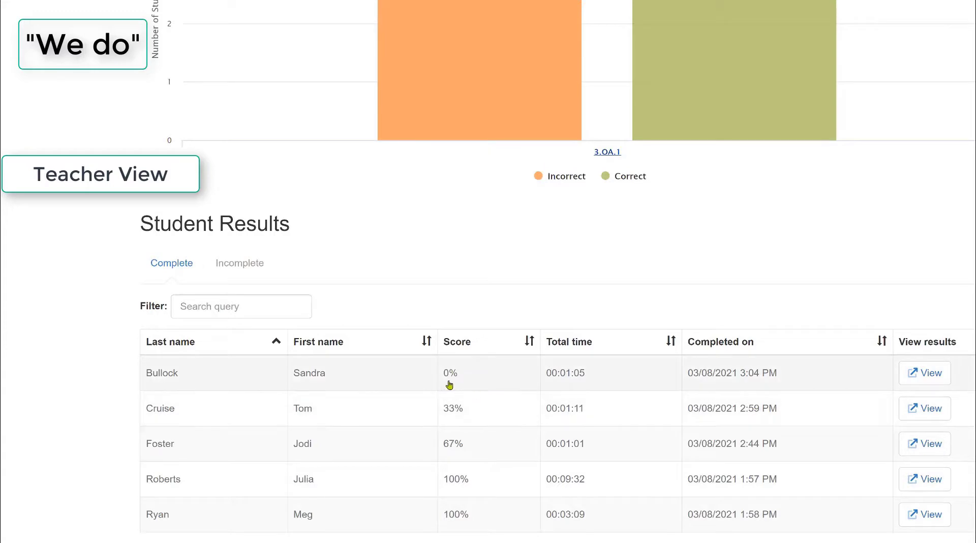
Step: Open the first listed student's "We do" results and review the answers and drawings
click(930, 374)
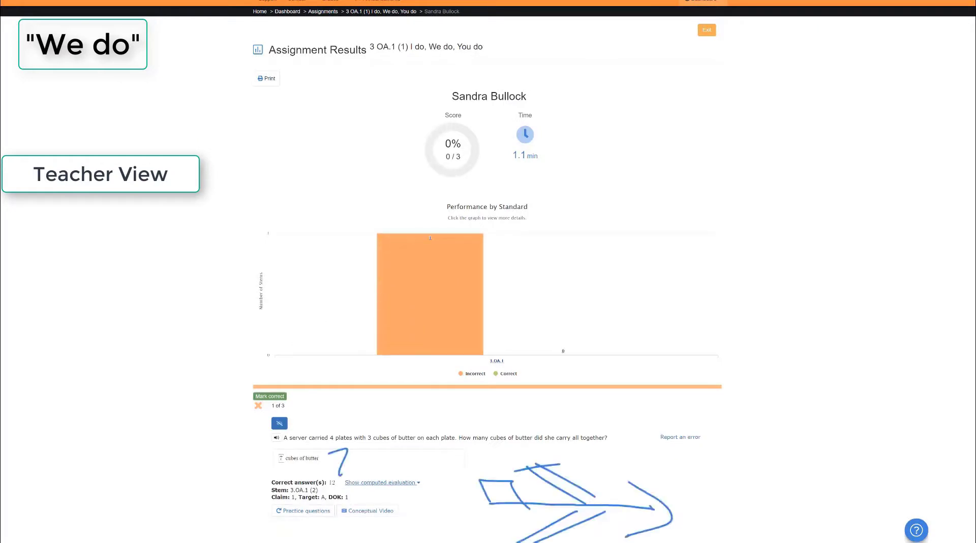
scroll(487, 269, down, 3)
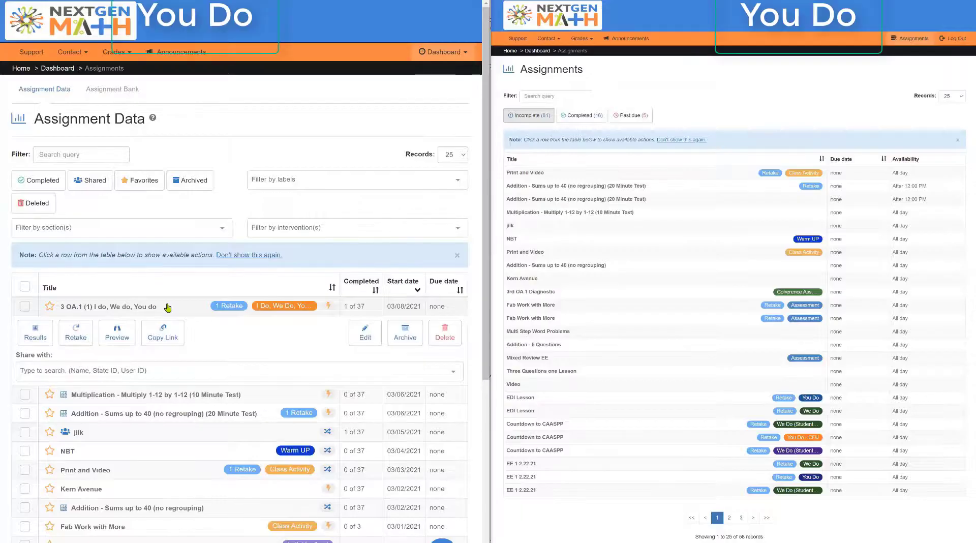
Step: Begin another retake of the 3 OA.1 (1) assignment and label it with the orange "You Do" label
click(77, 333)
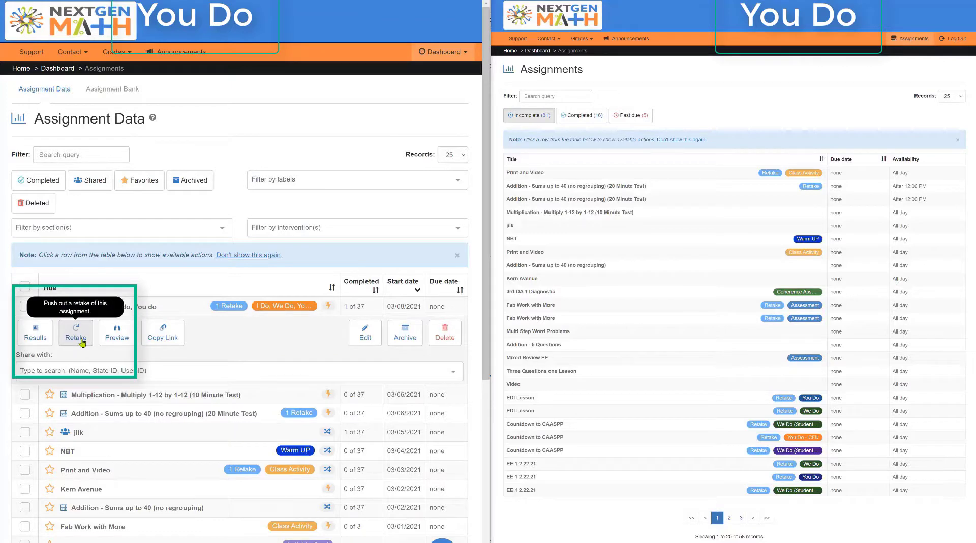
click(223, 213)
scroll(226, 238, down, 5)
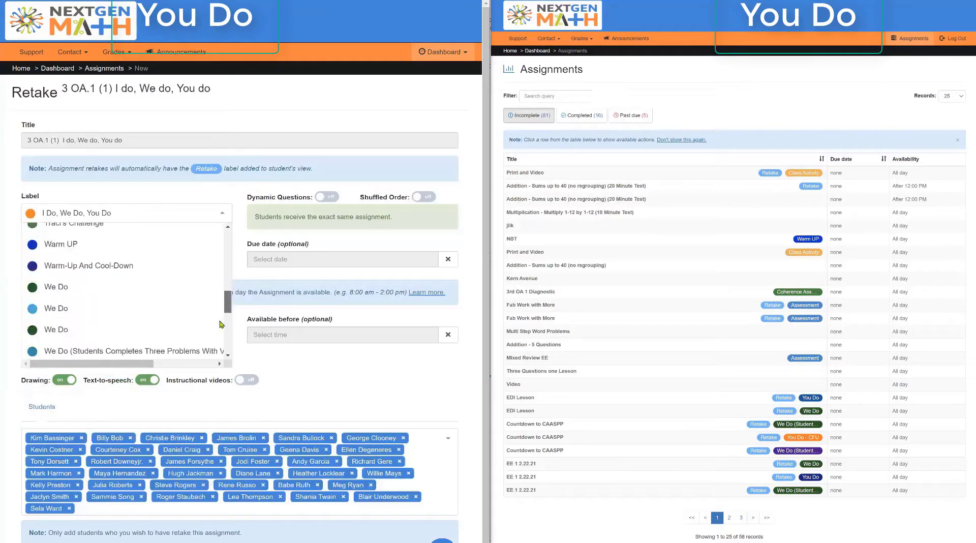
click(104, 317)
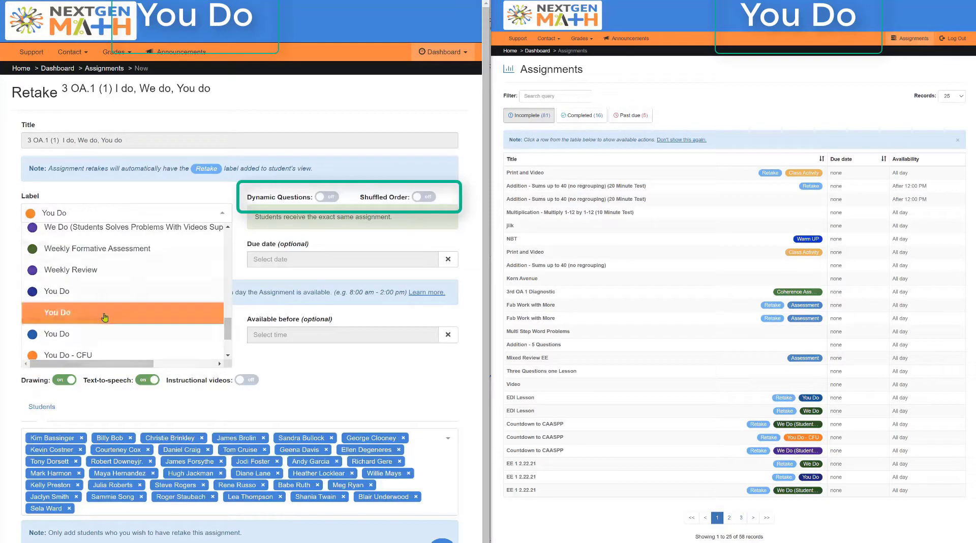
Step: Turn on Dynamic Questions and Shuffled Order for the "You Do" retake, create it and return to the assignments
click(327, 197)
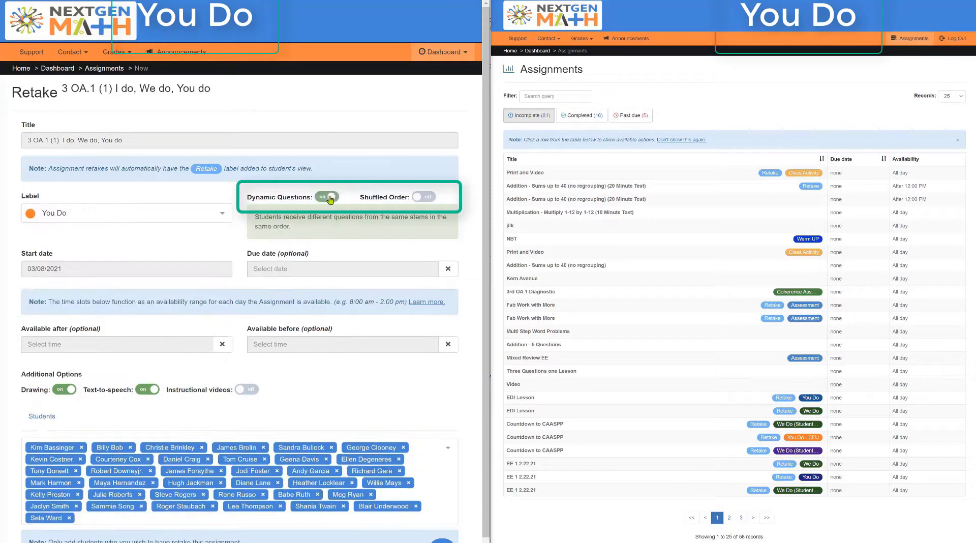
click(433, 203)
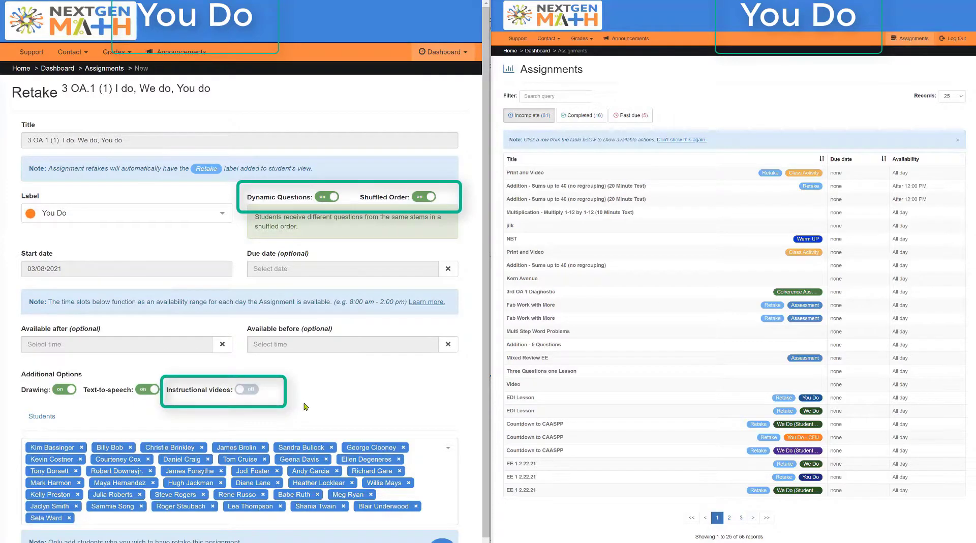
scroll(306, 406, down, 1)
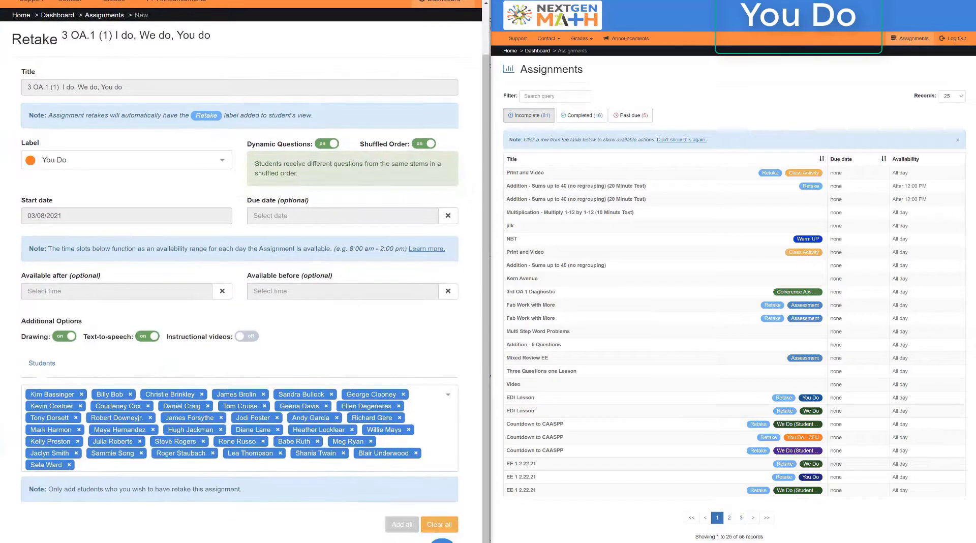
click(442, 540)
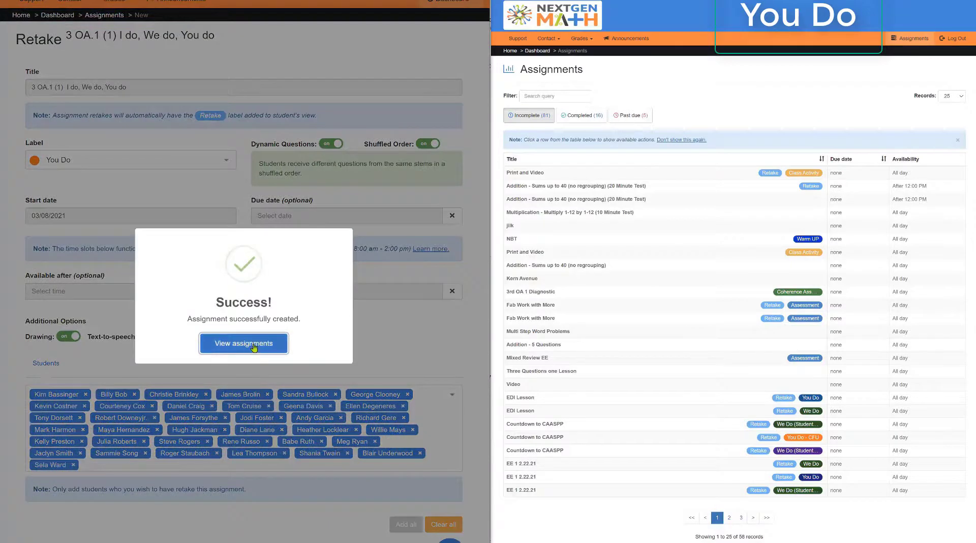
click(244, 344)
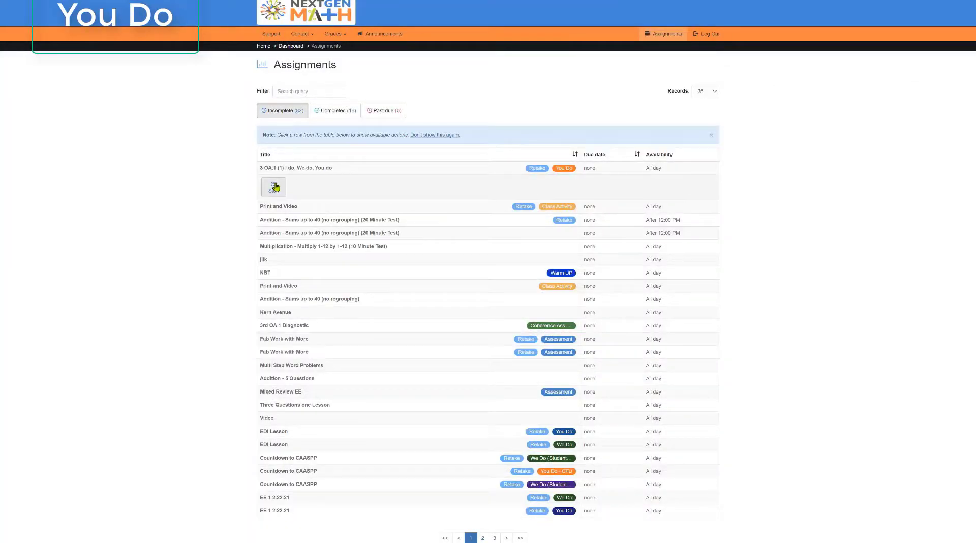
Step: Start the "You Do" retake of 3 OA.1 (1) from the student's incomplete assignments
click(274, 187)
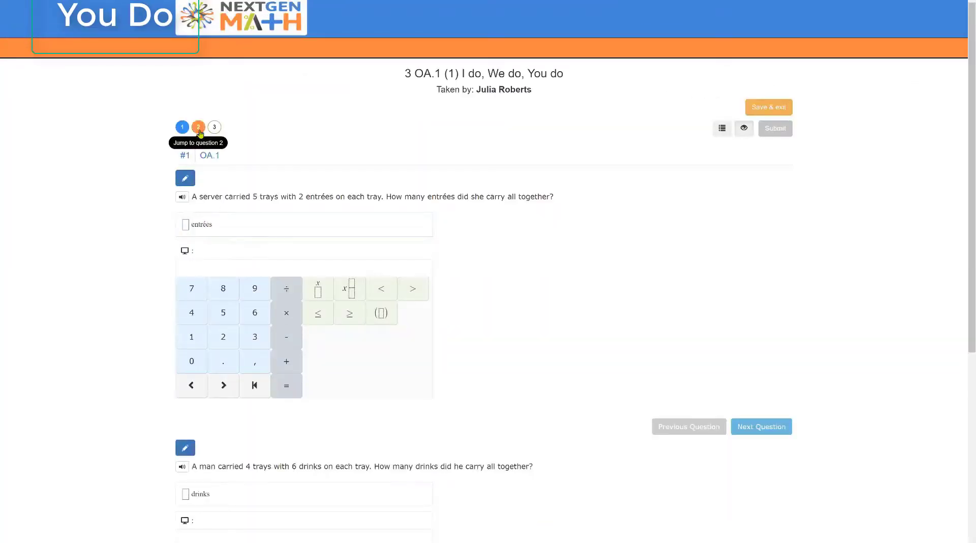
Step: Draw on question 1 of the "You Do" retake with the drawing tool and review the student's assignment results
click(186, 183)
mouse_move(496, 268)
mouse_down()
mouse_move(526, 249)
mouse_move(496, 285)
mouse_up()
drag(562, 255, 569, 278)
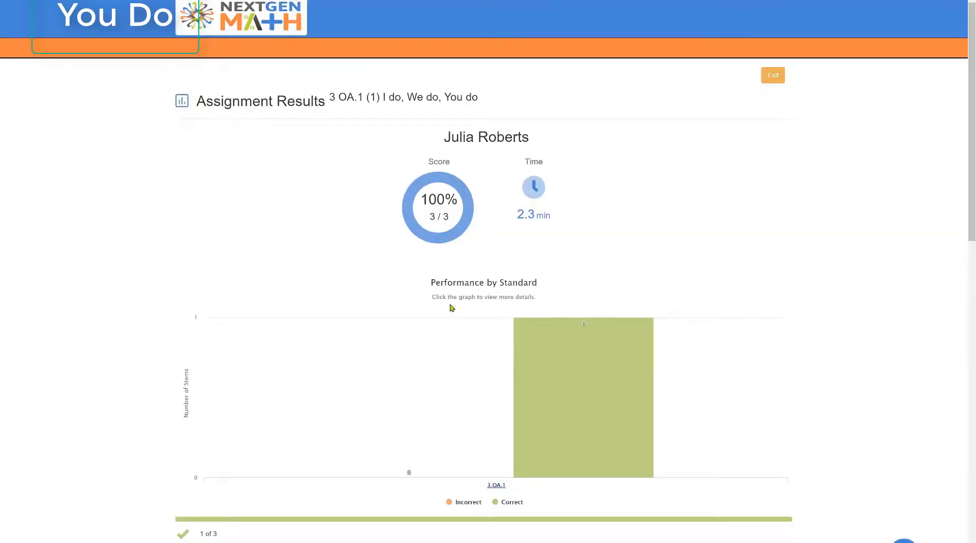
scroll(451, 308, down, 10)
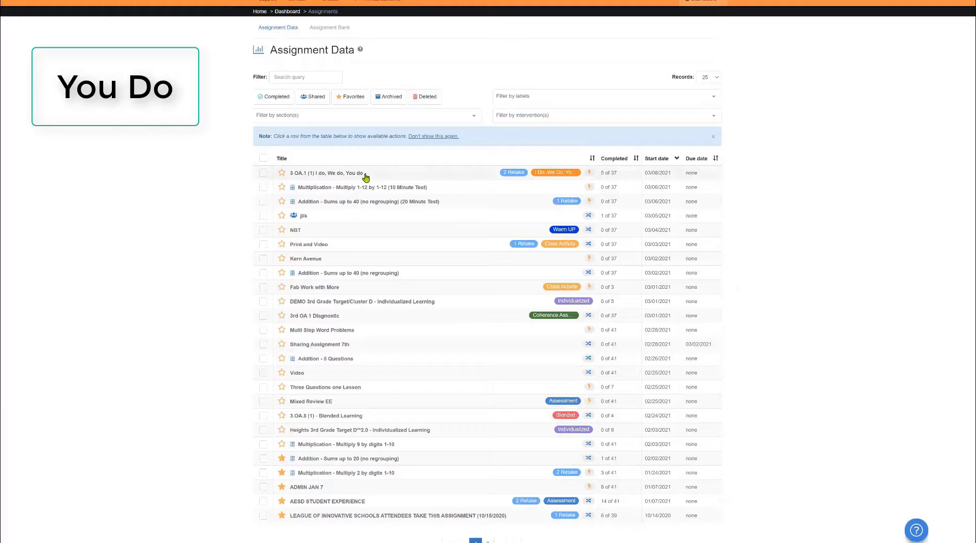
Step: Open the results summary of 3 OA.1 (1) I do, We do, You do and compare the average scores of Takes 1, 2 and 3
click(366, 176)
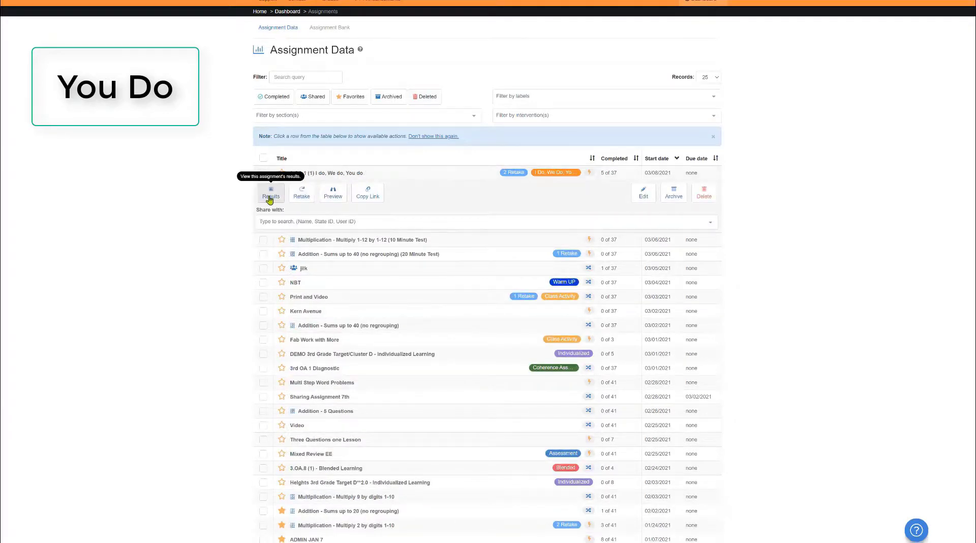
click(270, 192)
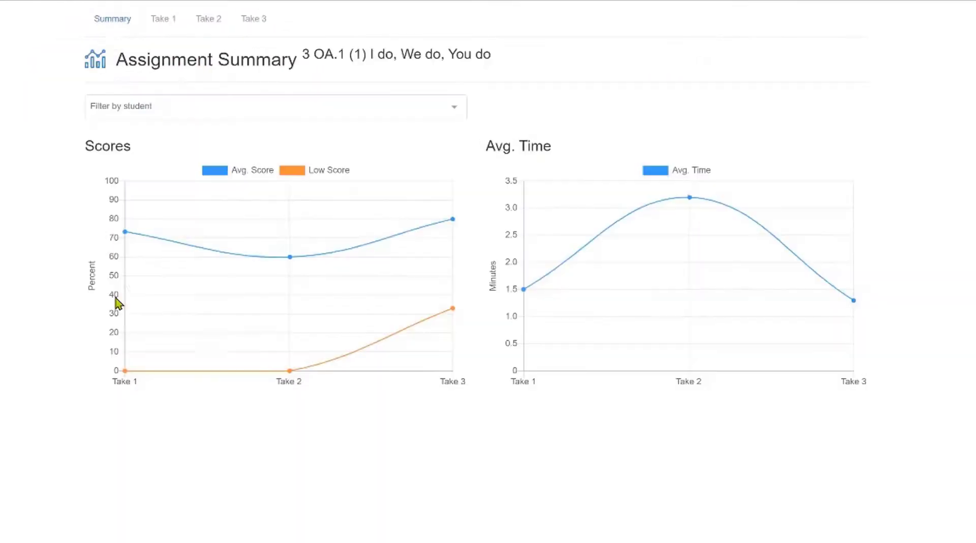
mouse_move(116, 302)
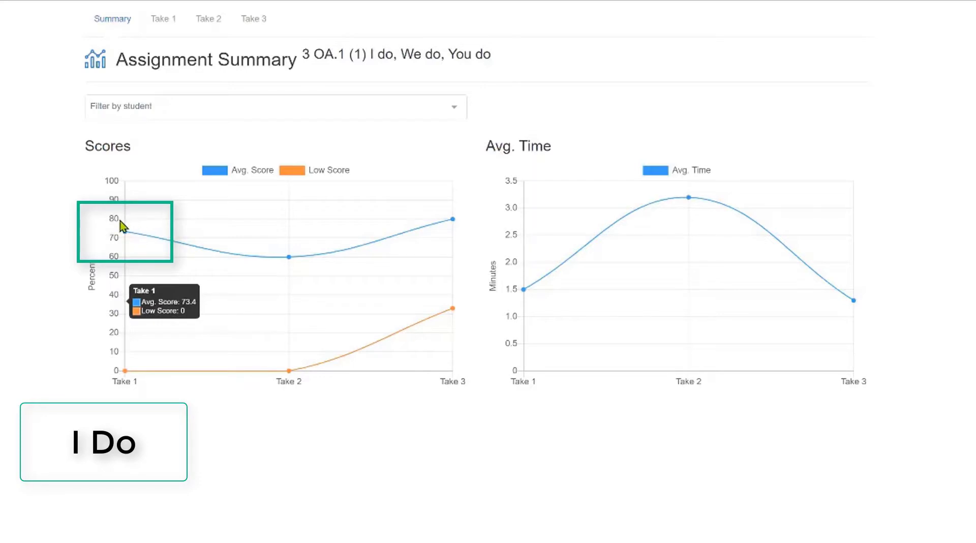
mouse_move(281, 243)
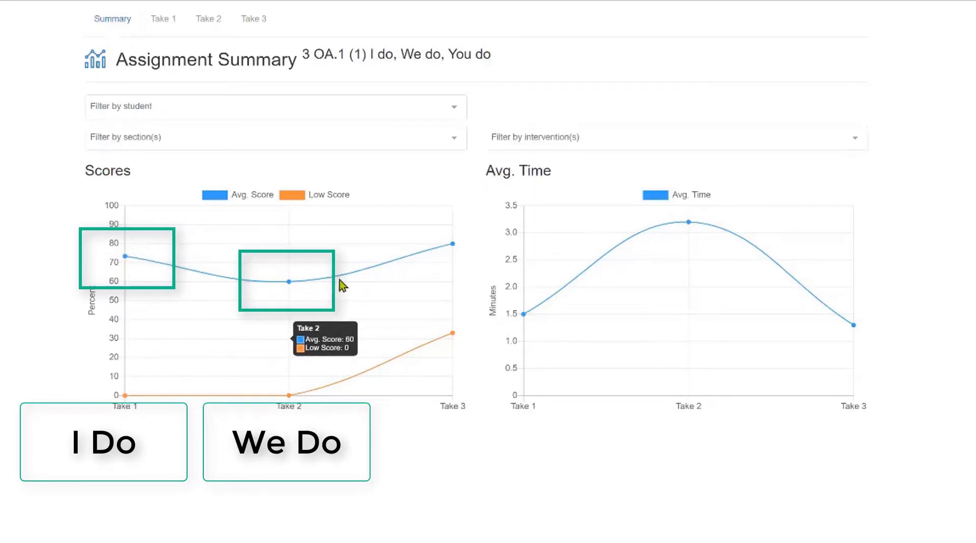
mouse_move(454, 248)
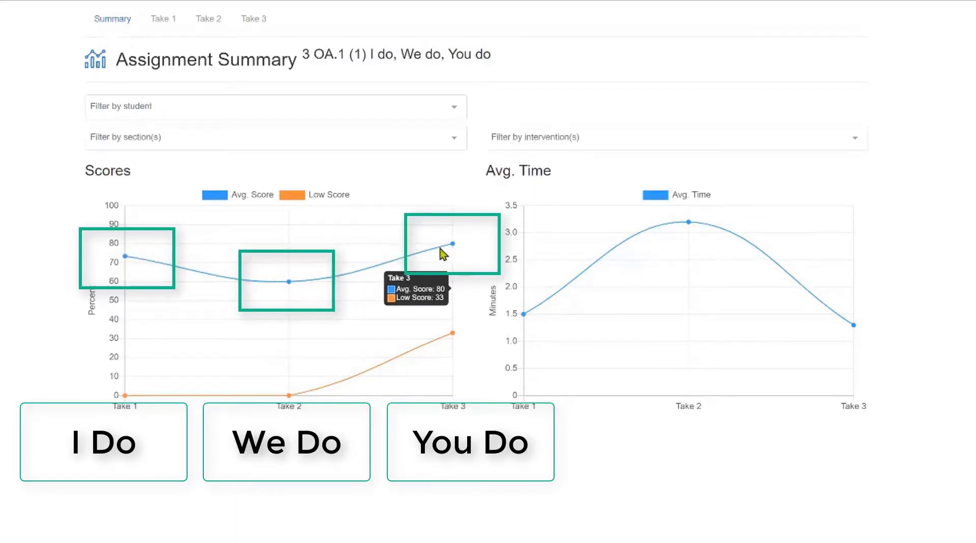
Step: Open the Take 3 results and view the first listed student's completed work
click(254, 18)
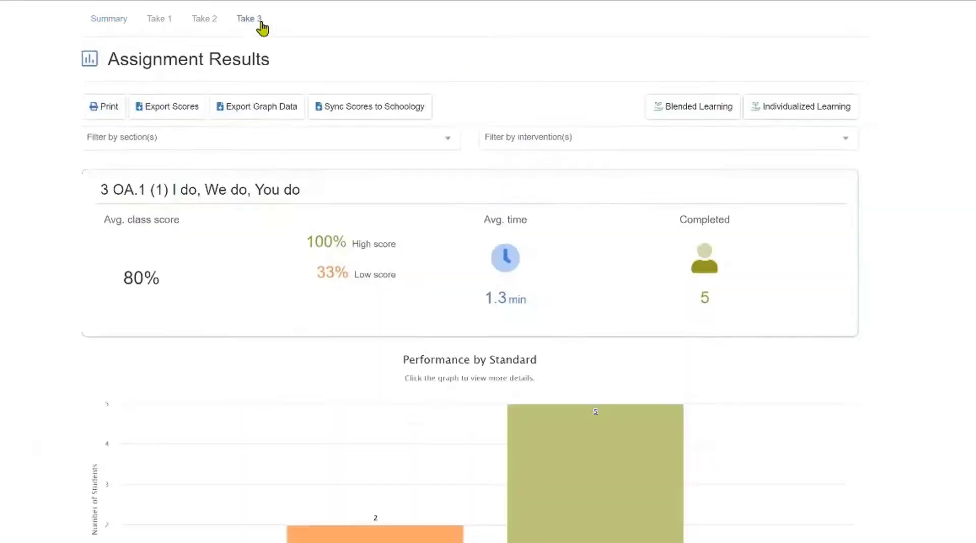
scroll(785, 248, down, 2)
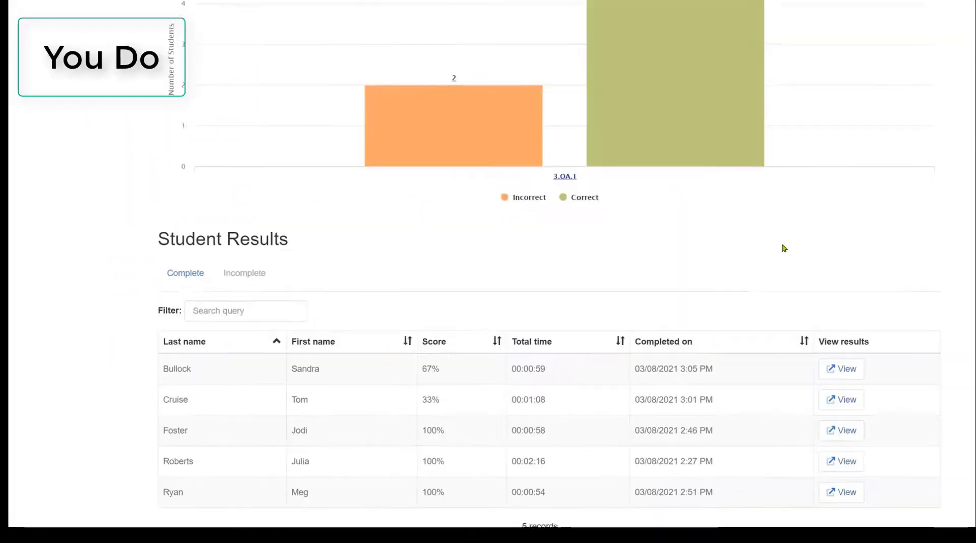
click(834, 377)
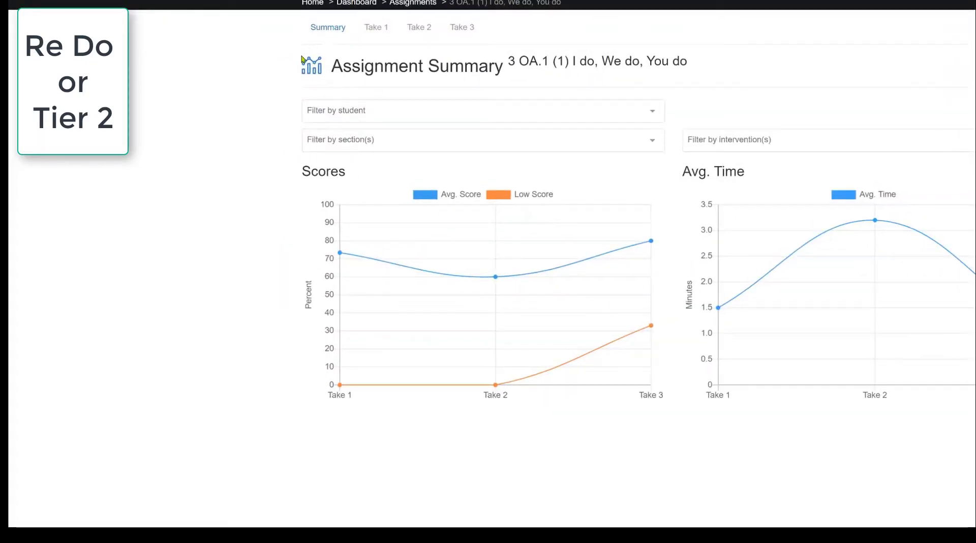
Step: Set up a Blended Learning assignment from the Take 3 results and turn on its instructional videos
click(477, 30)
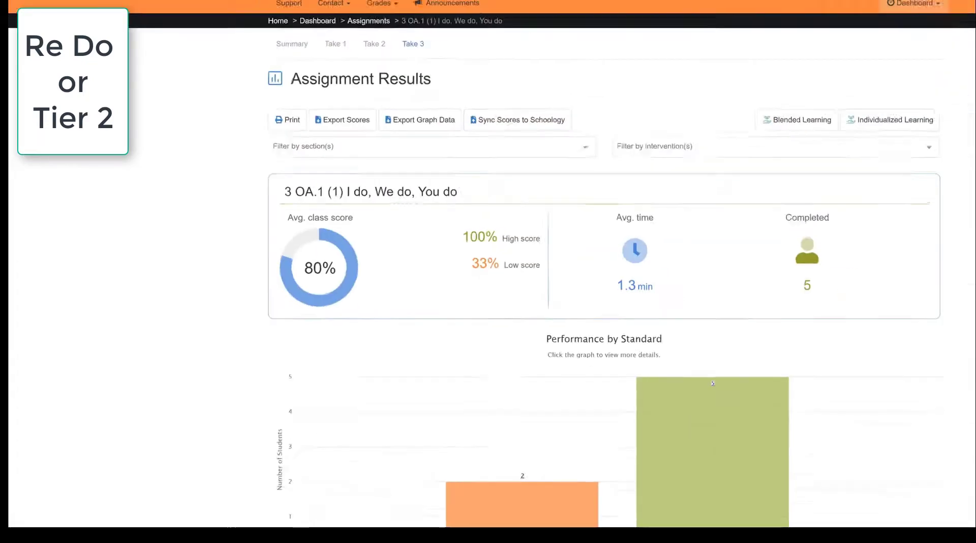
scroll(488, 264, down, 2)
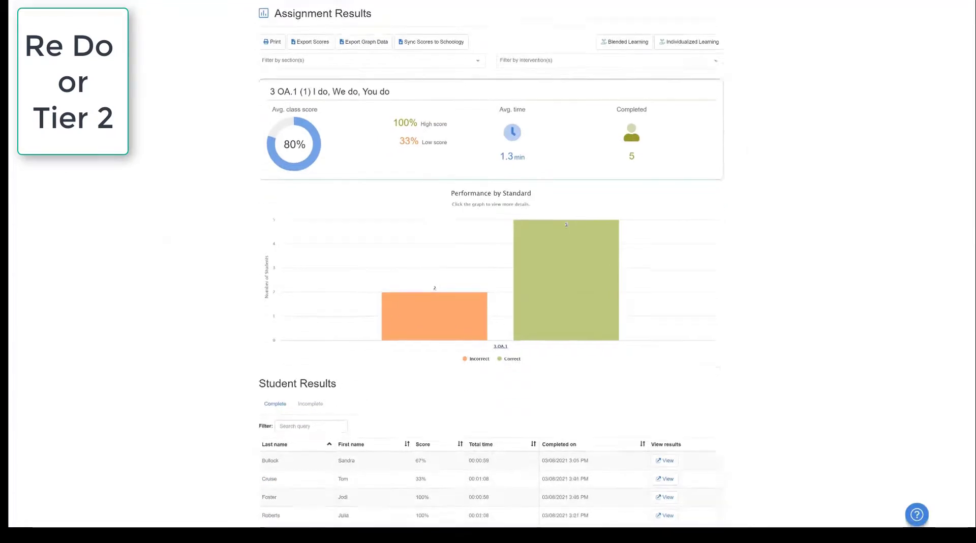
scroll(488, 264, down, 1)
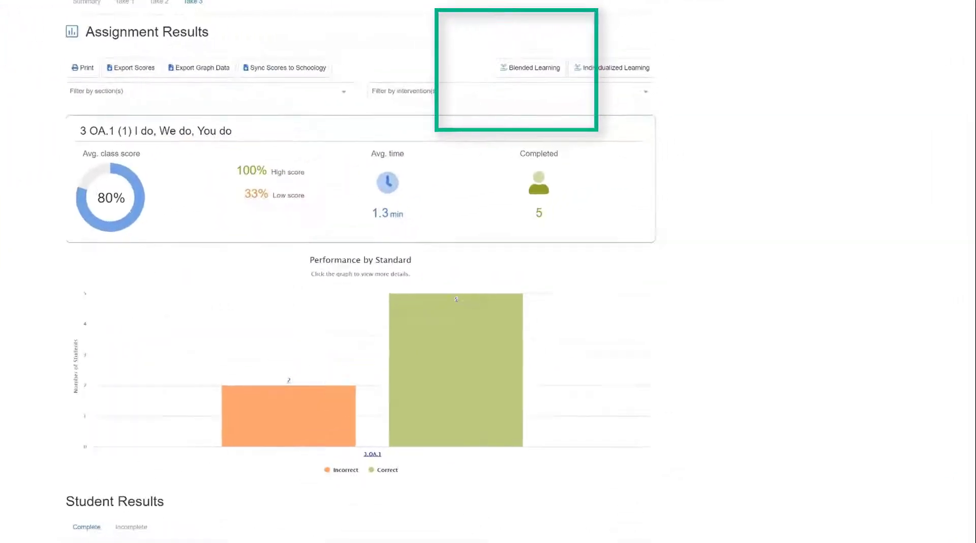
click(405, 96)
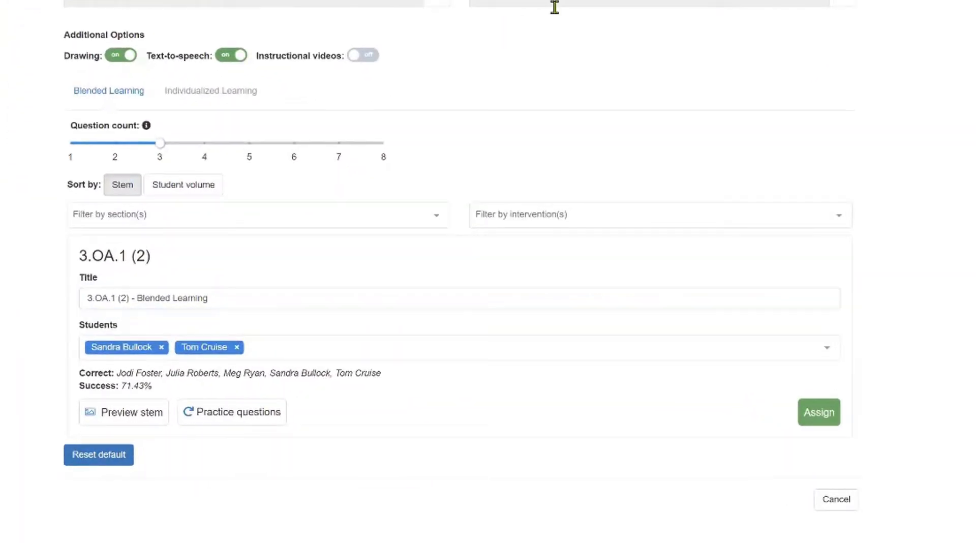
click(374, 61)
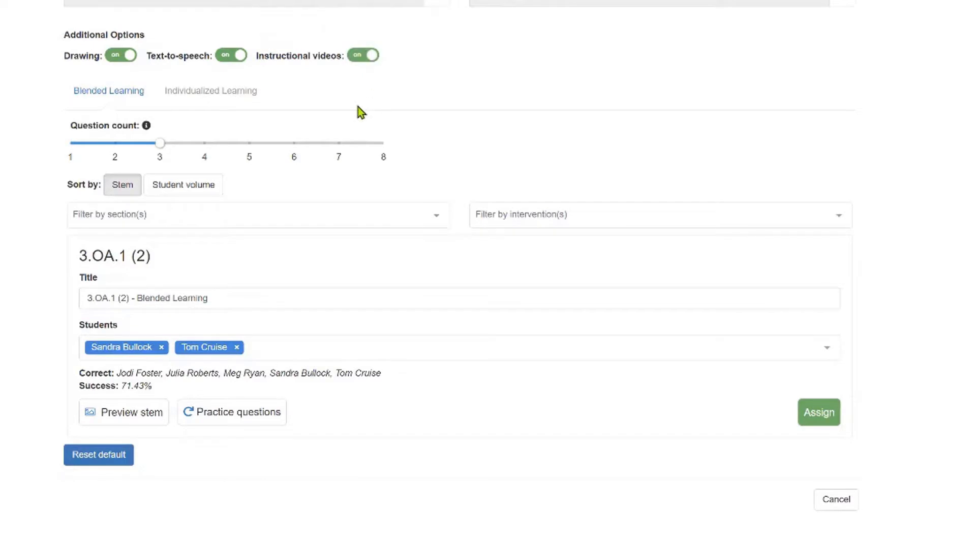
Step: Open the practice questions for stem 3.OA.1 (2) and page through them
click(250, 145)
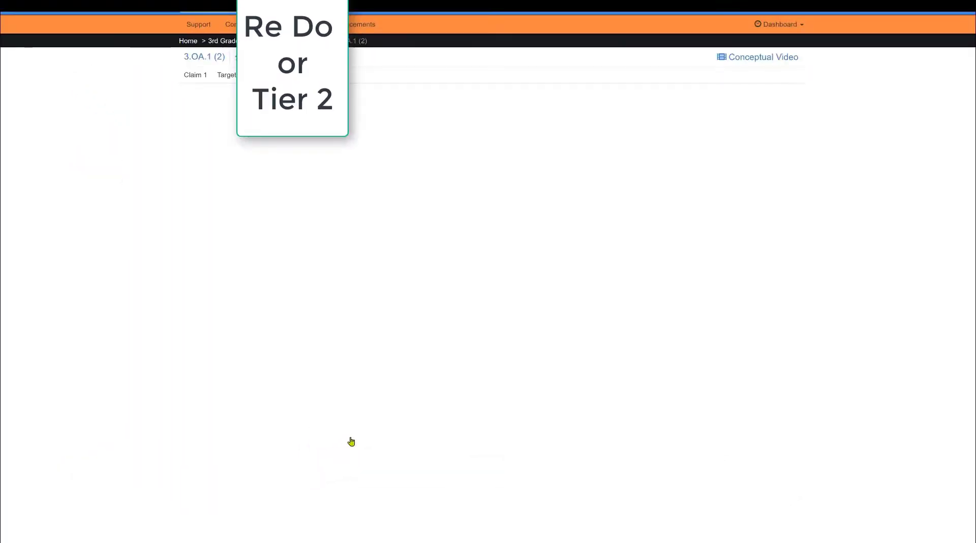
click(766, 373)
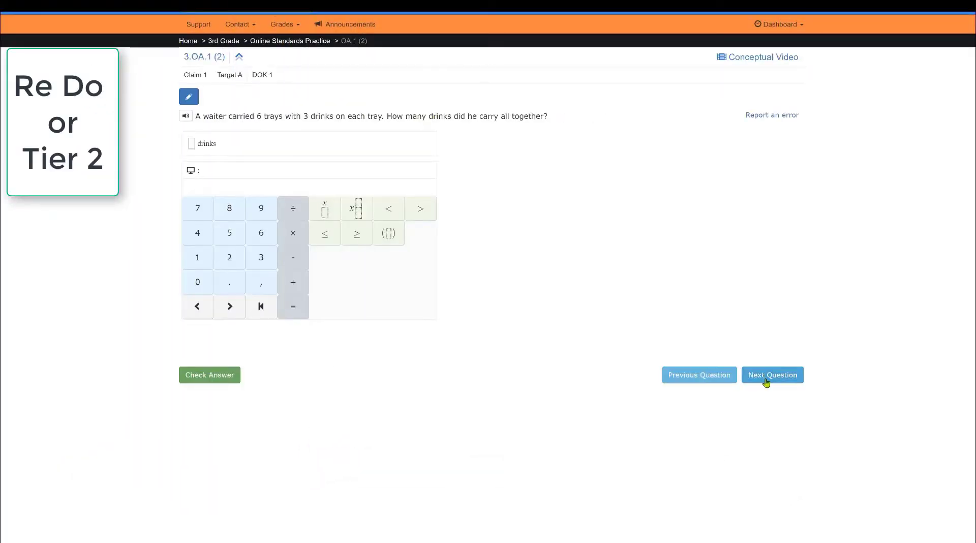
click(765, 375)
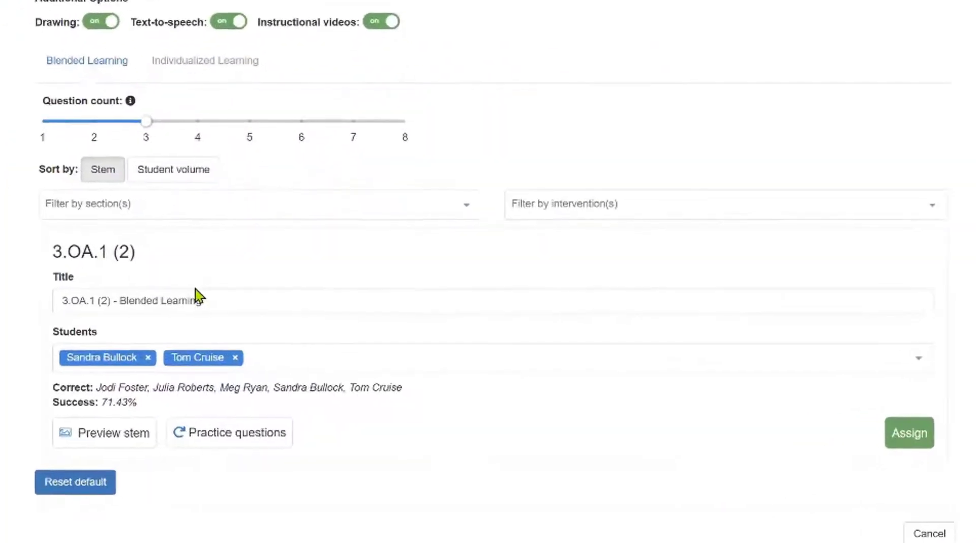
Step: Extend the assignment title to "3.OA.1 (2) - Blended Learning For Success" and assign it to the two preselected students
click(211, 300)
drag(210, 301, 116, 298)
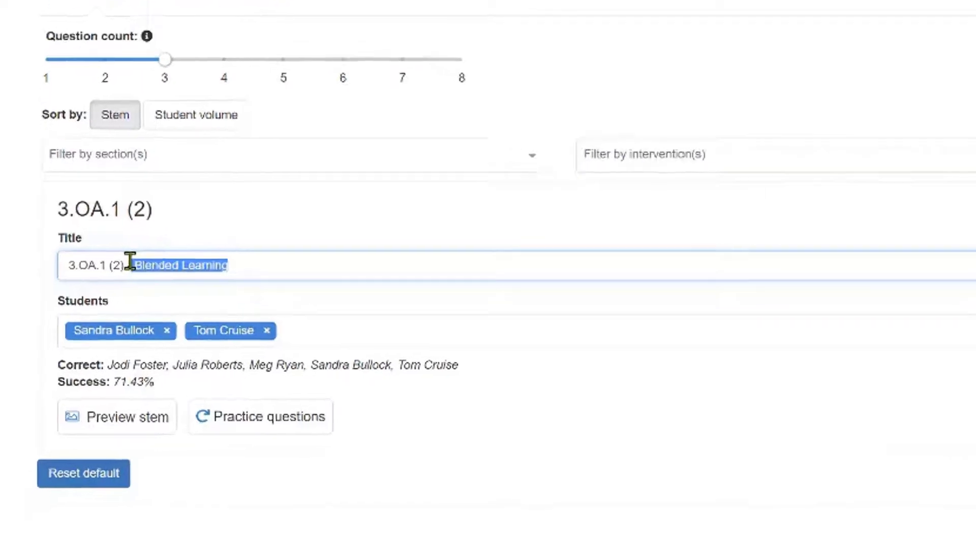
click(252, 265)
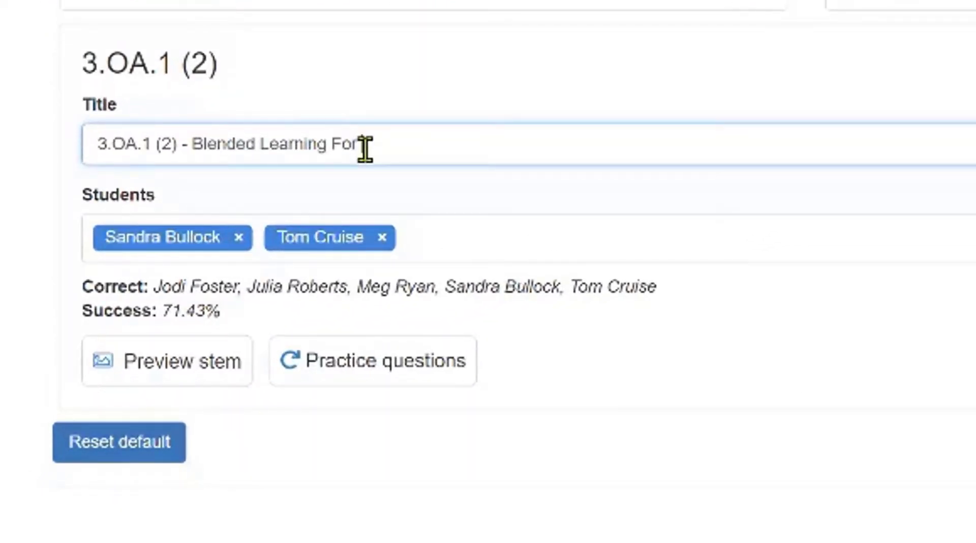
text(For Success)
key(Return)
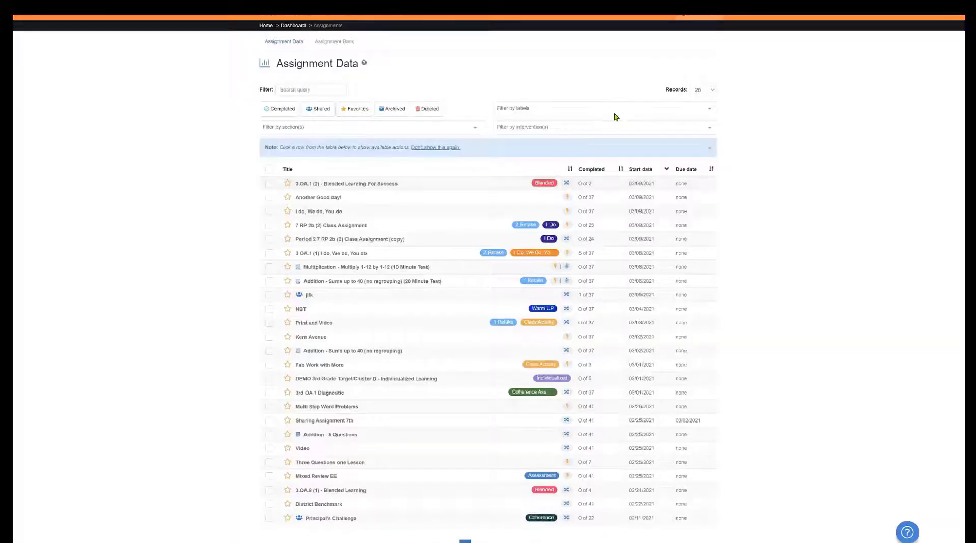